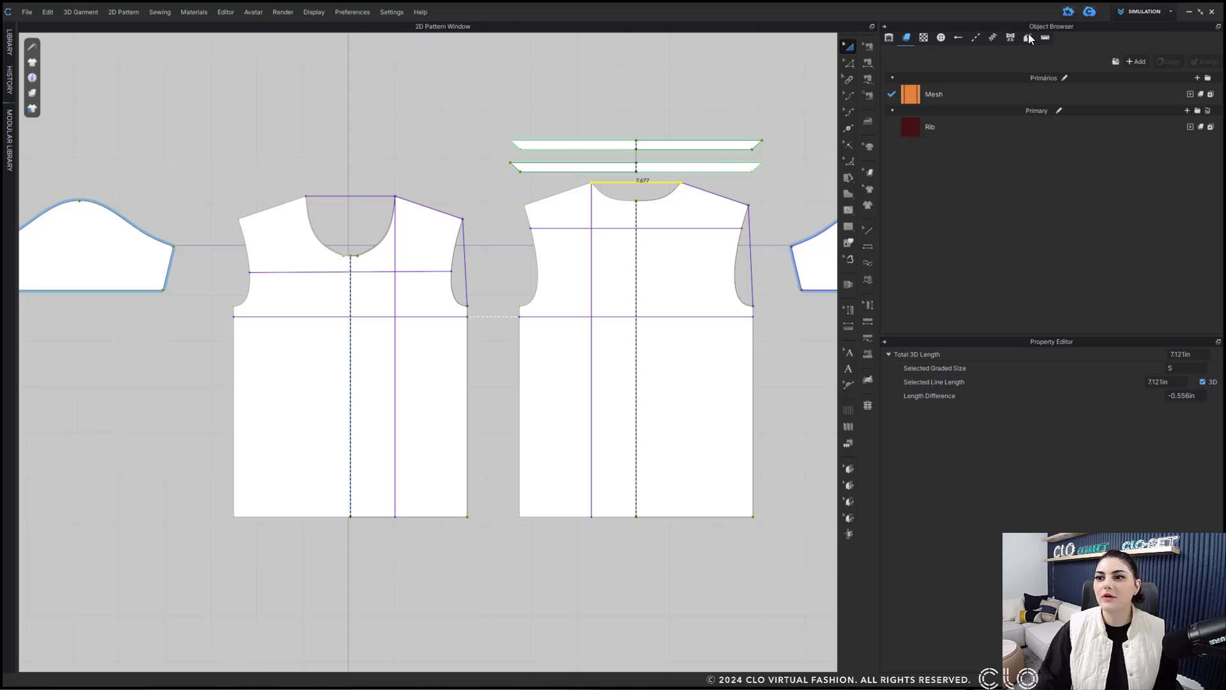
- Draw a POM across the whole hem, corner to corner, and name it 'Sweep'
{"action": "key", "text": "ctrl"}
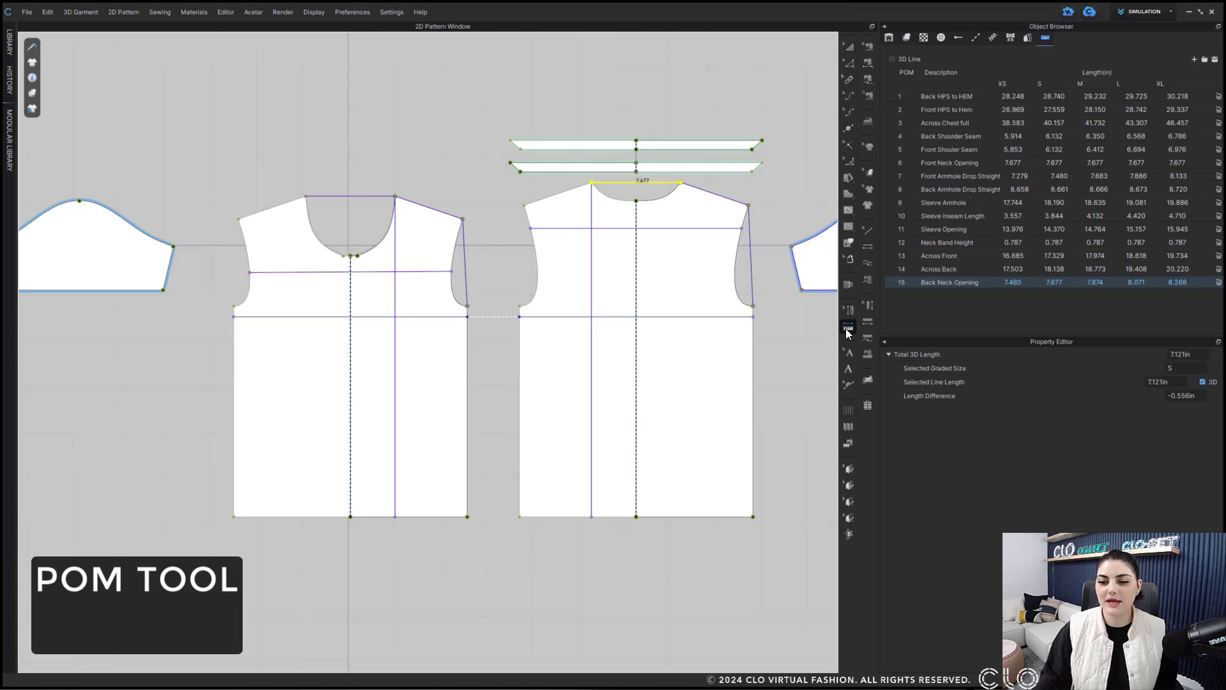
{"action": "left_click", "coordinate": [848, 327]}
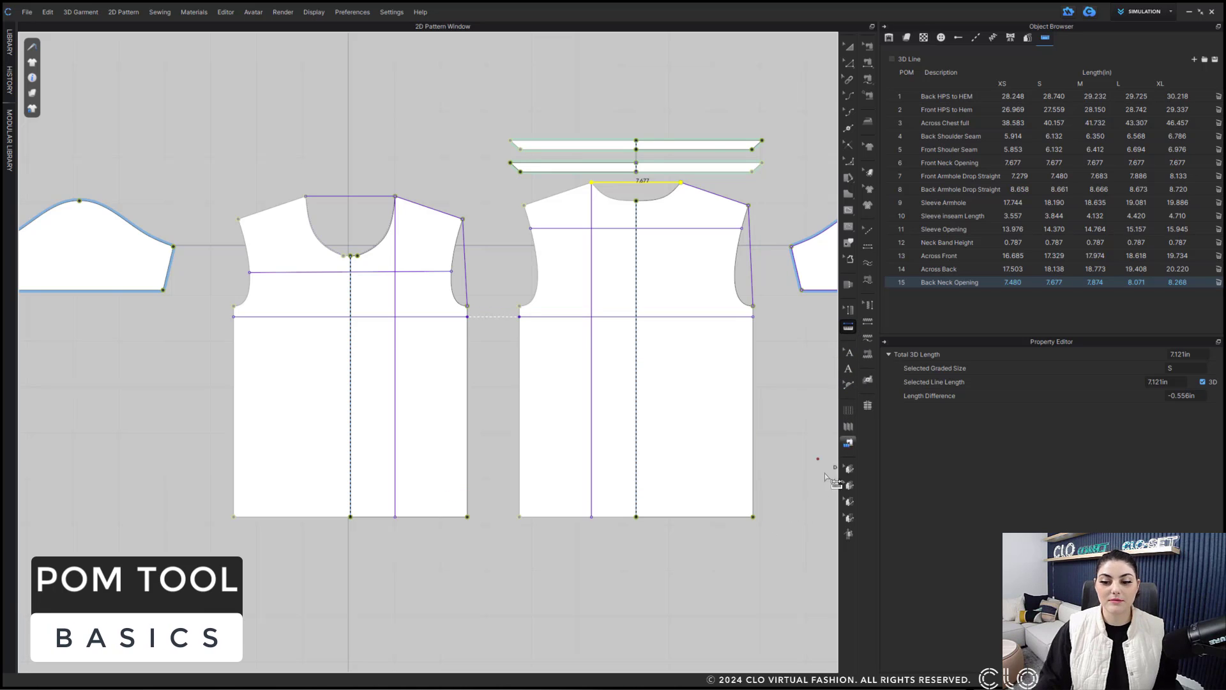
{"action": "left_click", "coordinate": [754, 516]}
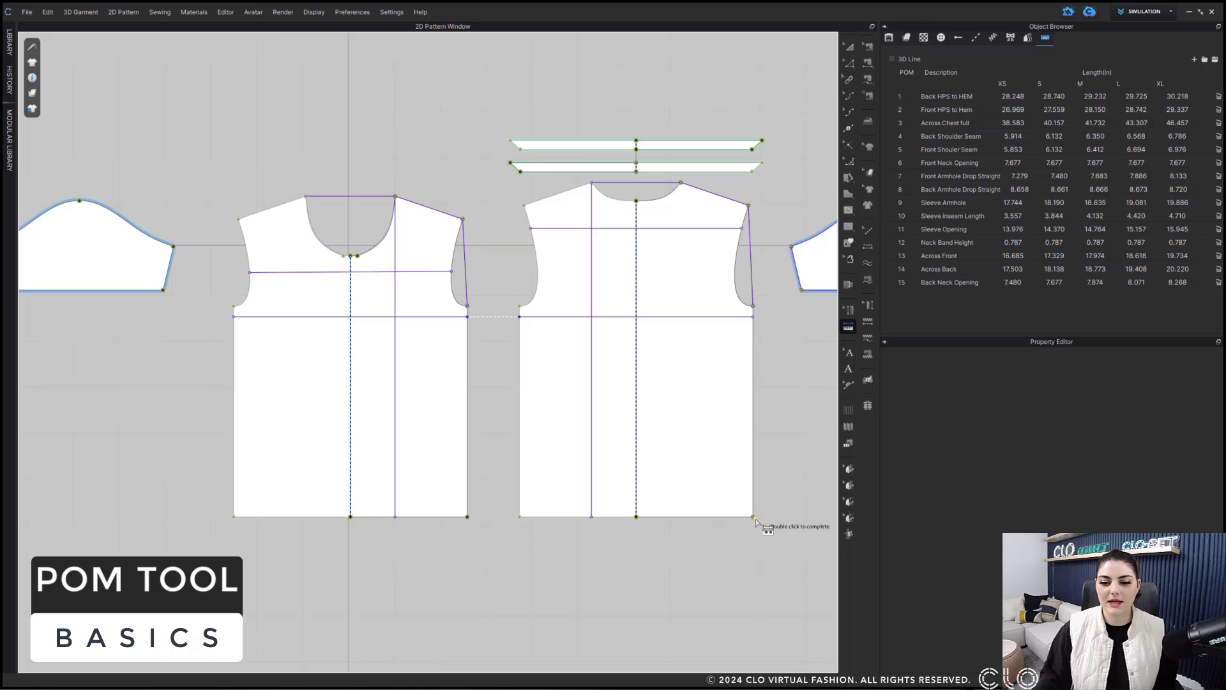
{"action": "left_click", "coordinate": [519, 516]}
{"action": "left_click", "coordinate": [467, 516]}
{"action": "double_click", "coordinate": [234, 516]}
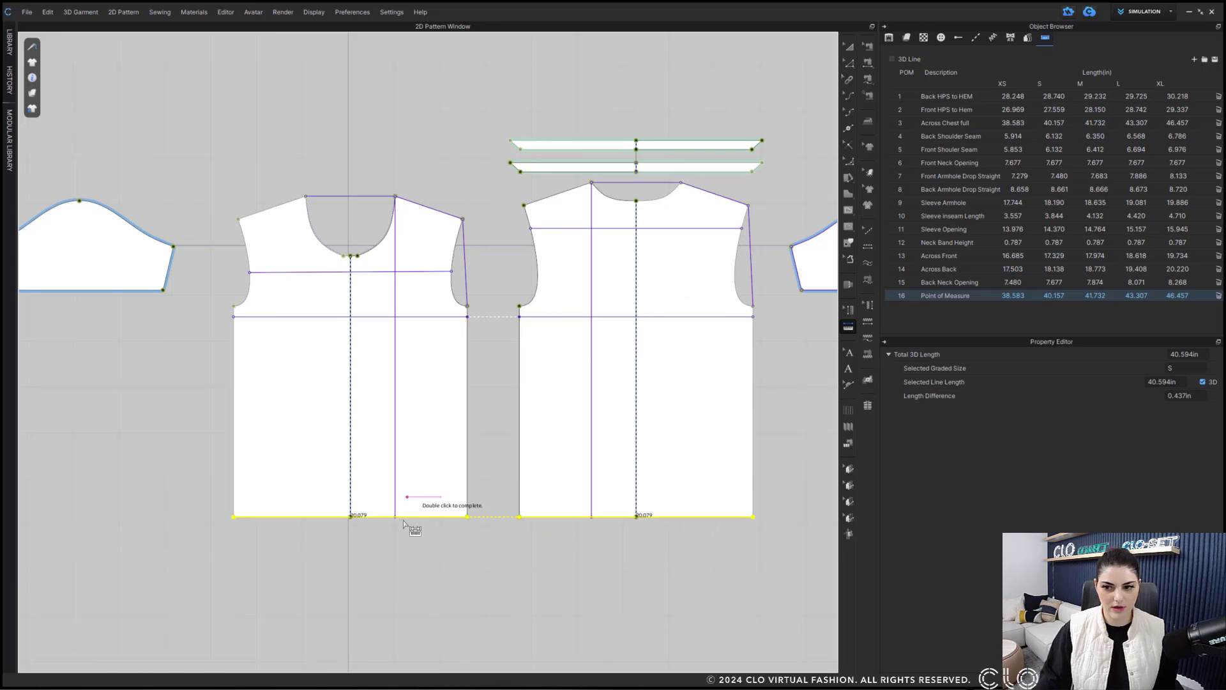
{"action": "double_click", "coordinate": [947, 294]}
{"action": "type", "text": "Sweep"}
- Add a side seam POM from underarm to hem named 'Side Seam Back'
{"action": "left_click", "coordinate": [752, 306]}
{"action": "double_click", "coordinate": [753, 516]}
{"action": "double_click", "coordinate": [971, 308]}
{"action": "type", "text": "Side Seam Back"}
- Measure the other side seam and name it 'Side Seam Front'
{"action": "left_click", "coordinate": [467, 306]}
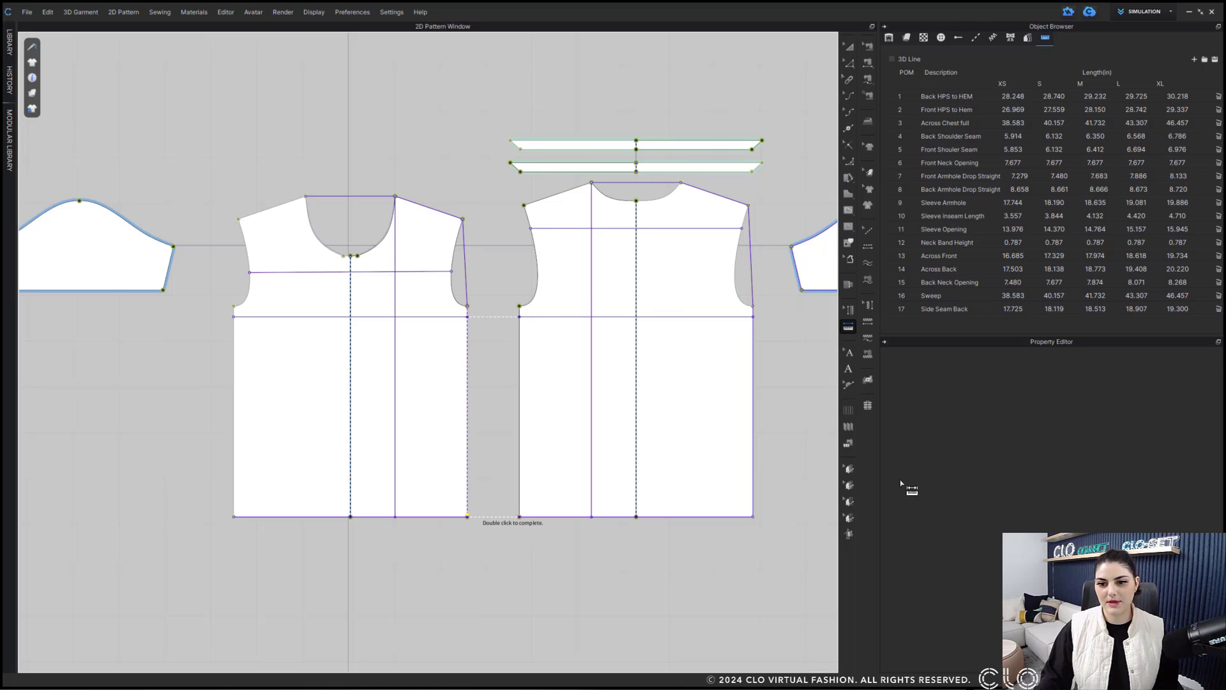
{"action": "double_click", "coordinate": [467, 516]}
{"action": "type", "text": "Side sz"}
{"action": "type", "text": "Seam Front"}
{"action": "key", "text": "Return"}
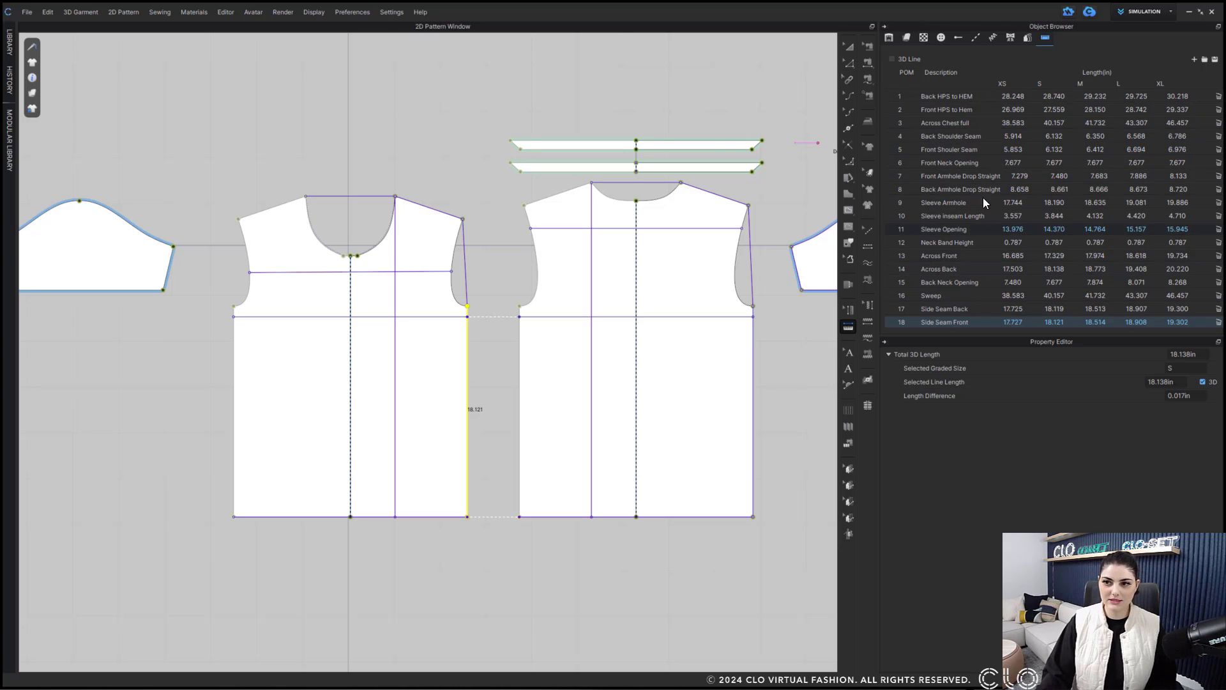
- Turn on Show Grading so graded size outlines appear around every pattern piece
{"action": "left_click", "coordinate": [1028, 37]}
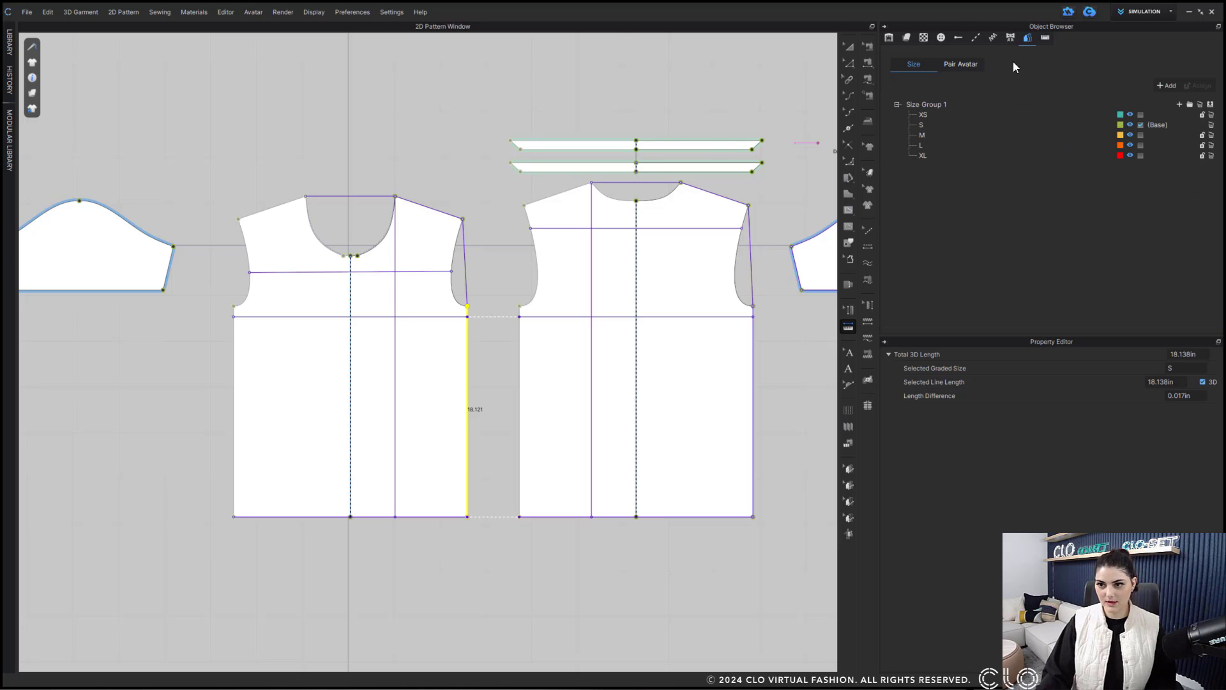
{"action": "left_click", "coordinate": [1046, 37]}
{"action": "left_click", "coordinate": [32, 77]}
{"action": "left_click", "coordinate": [32, 77]}
{"action": "left_click", "coordinate": [93, 111]}
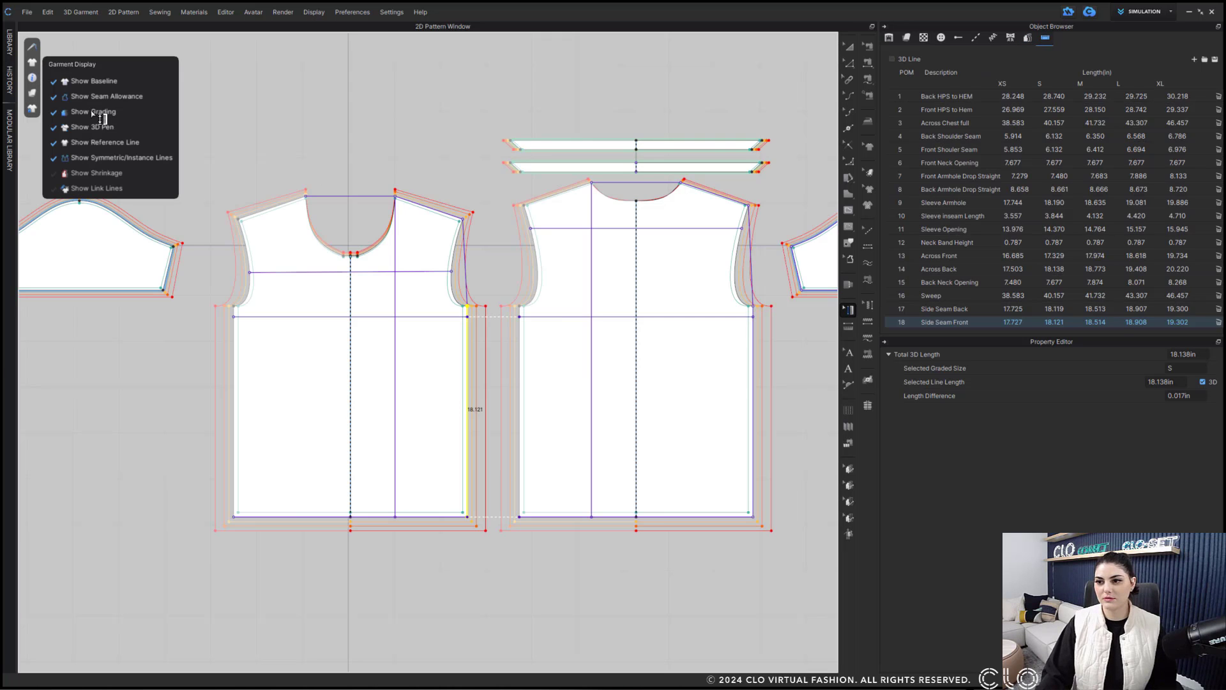
- Make size M the base size in the Size list and return to the POM table
{"action": "left_click", "coordinate": [1028, 37]}
{"action": "left_click", "coordinate": [1140, 135]}
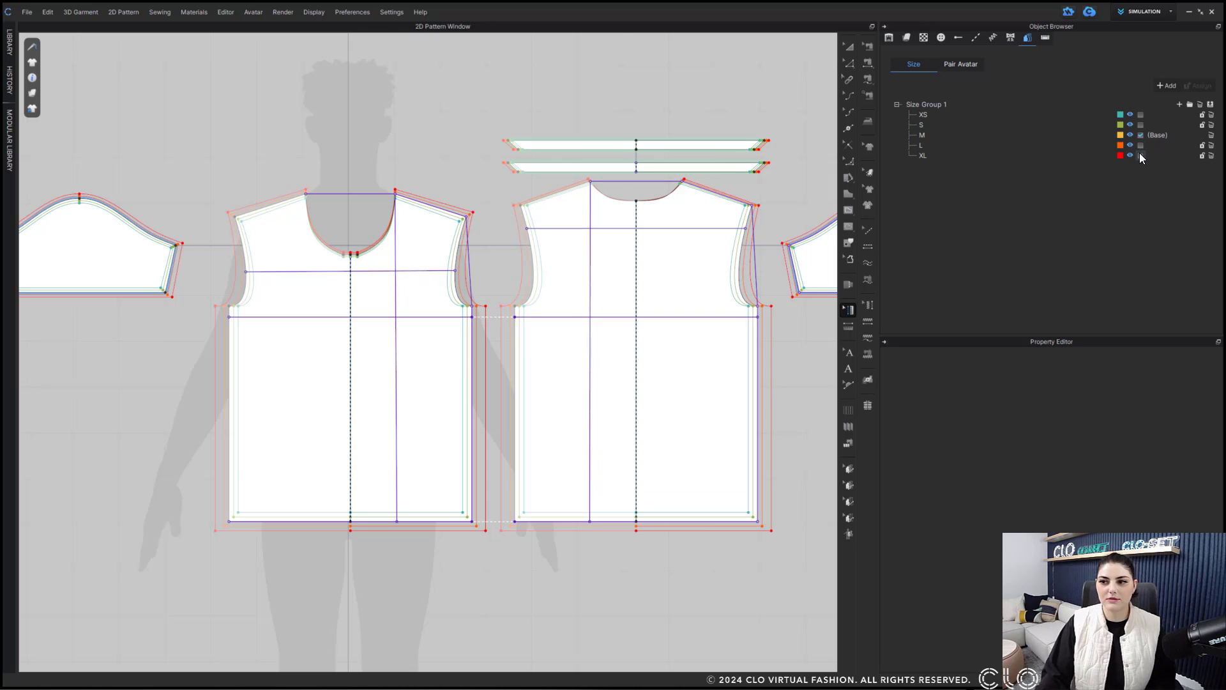
{"action": "left_click", "coordinate": [1141, 156]}
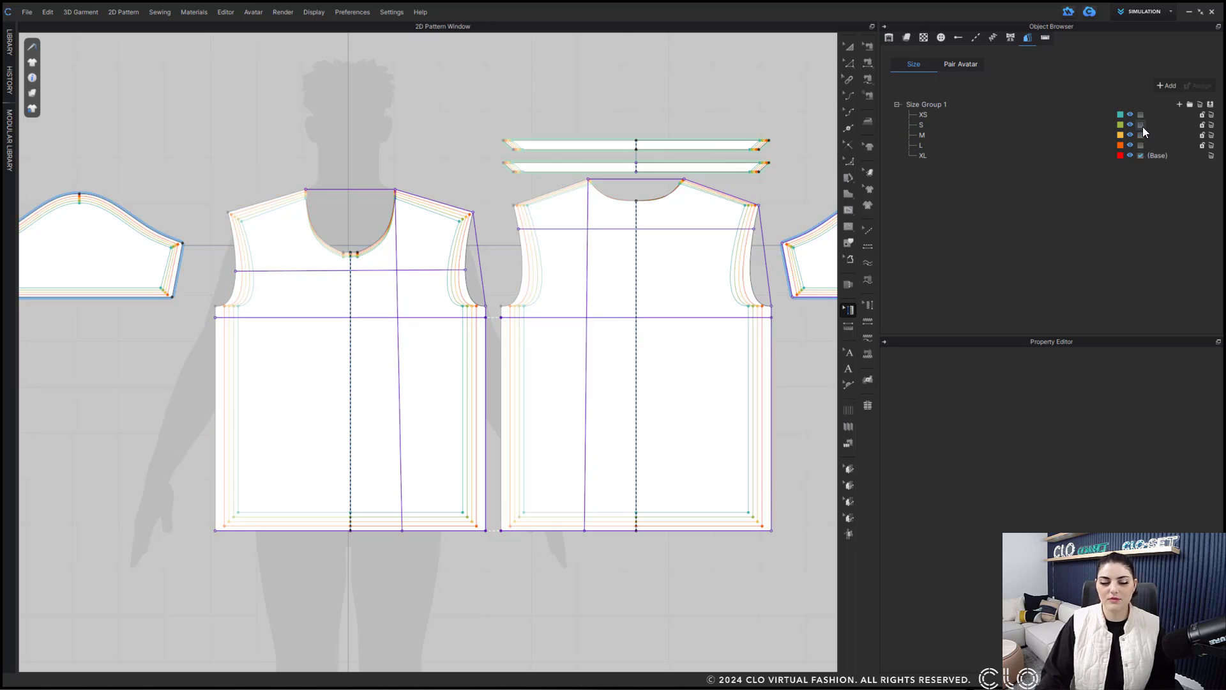
{"action": "left_click", "coordinate": [1140, 133]}
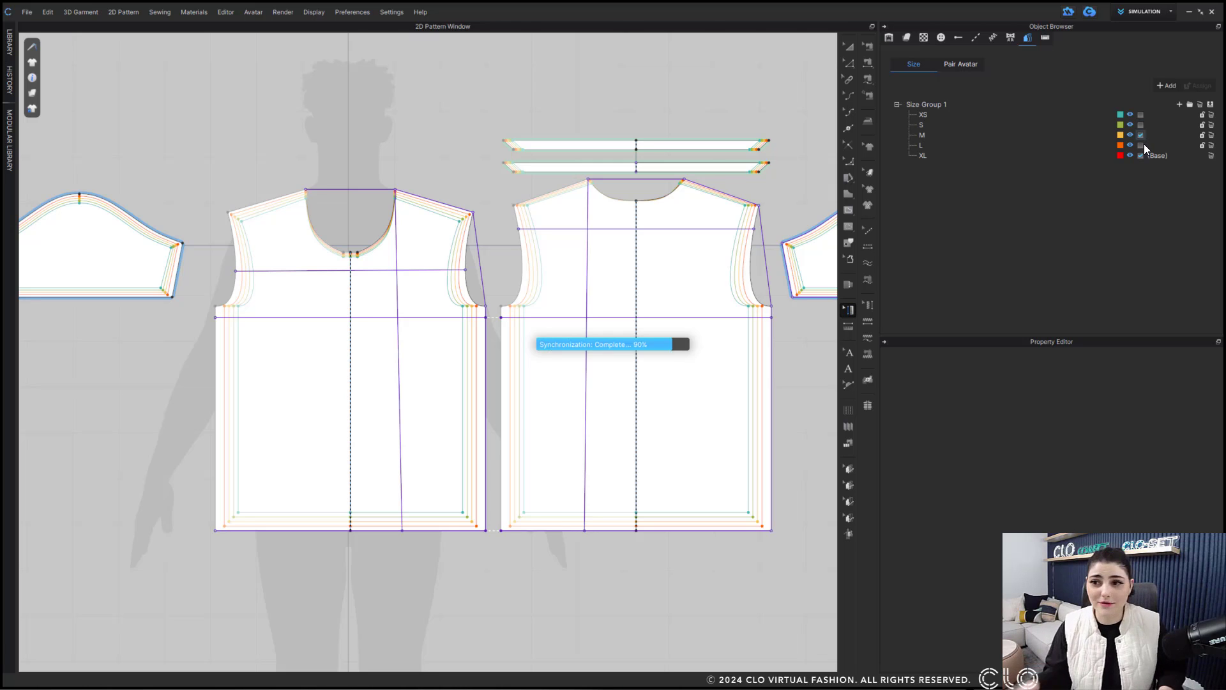
{"action": "left_click", "coordinate": [1045, 37]}
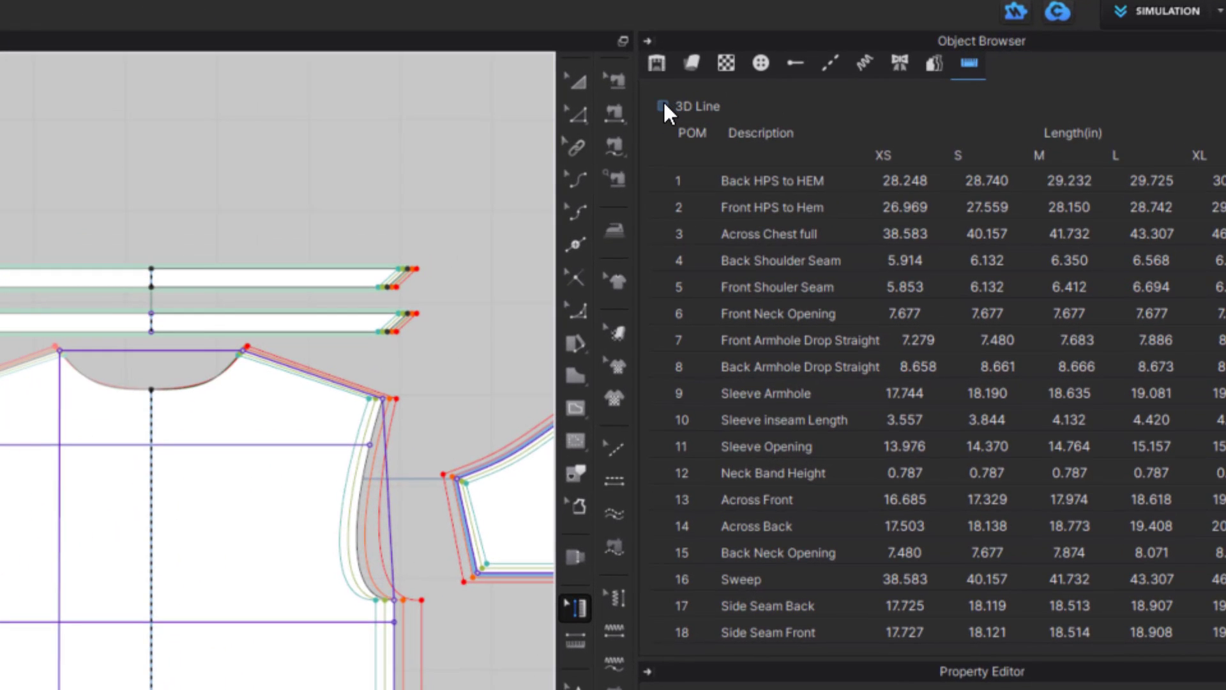
- Switch the POM table to 3D Line lengths and show the 3D garment window
{"action": "left_click", "coordinate": [664, 106]}
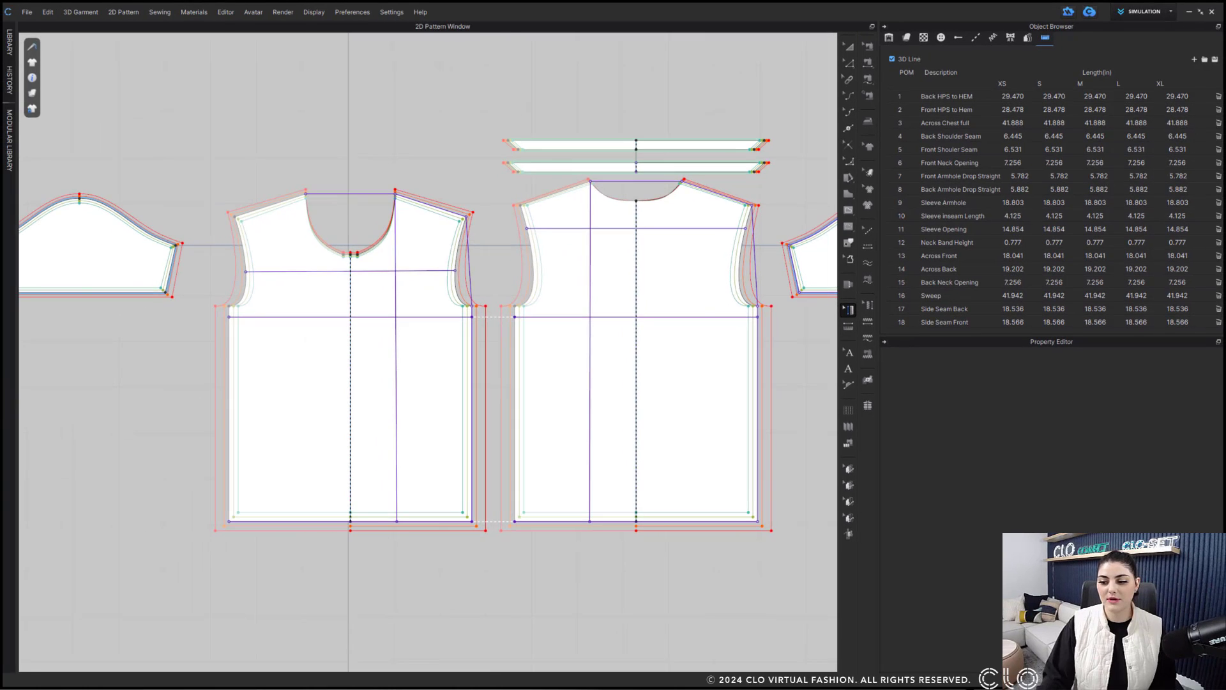
{"action": "left_click", "coordinate": [871, 26]}
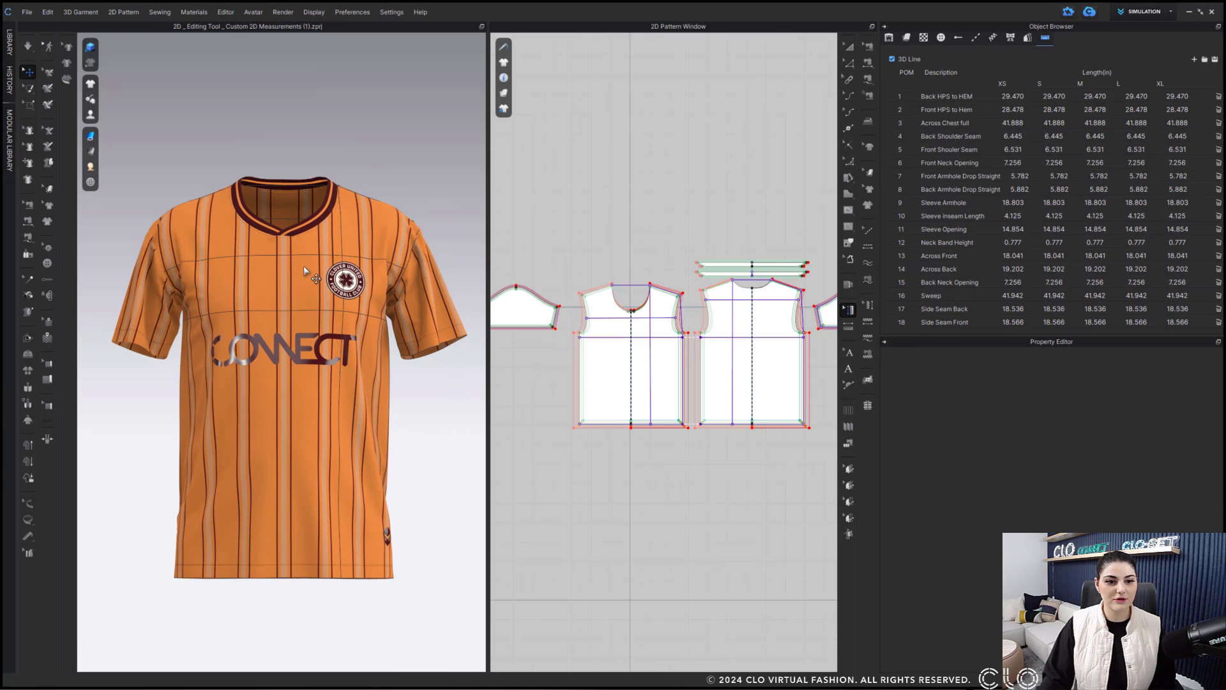
{"action": "scroll", "coordinate": [240, 256], "scroll_direction": "up", "scroll_amount": 3}
{"action": "right_click_drag", "start_coordinate": [240, 255], "coordinate": [278, 266]}
- Render the shirt as a Monochrome Surface and reset it to a straight front view
{"action": "mouse_move", "coordinate": [91, 136]}
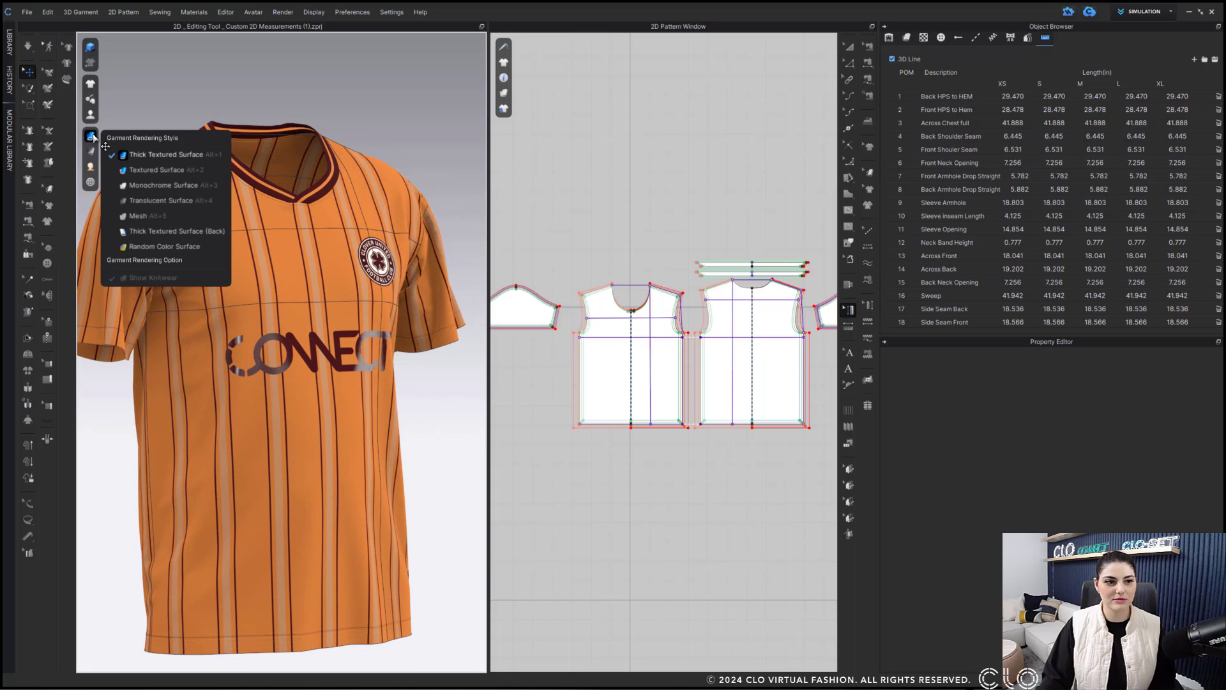
{"action": "left_click", "coordinate": [146, 187]}
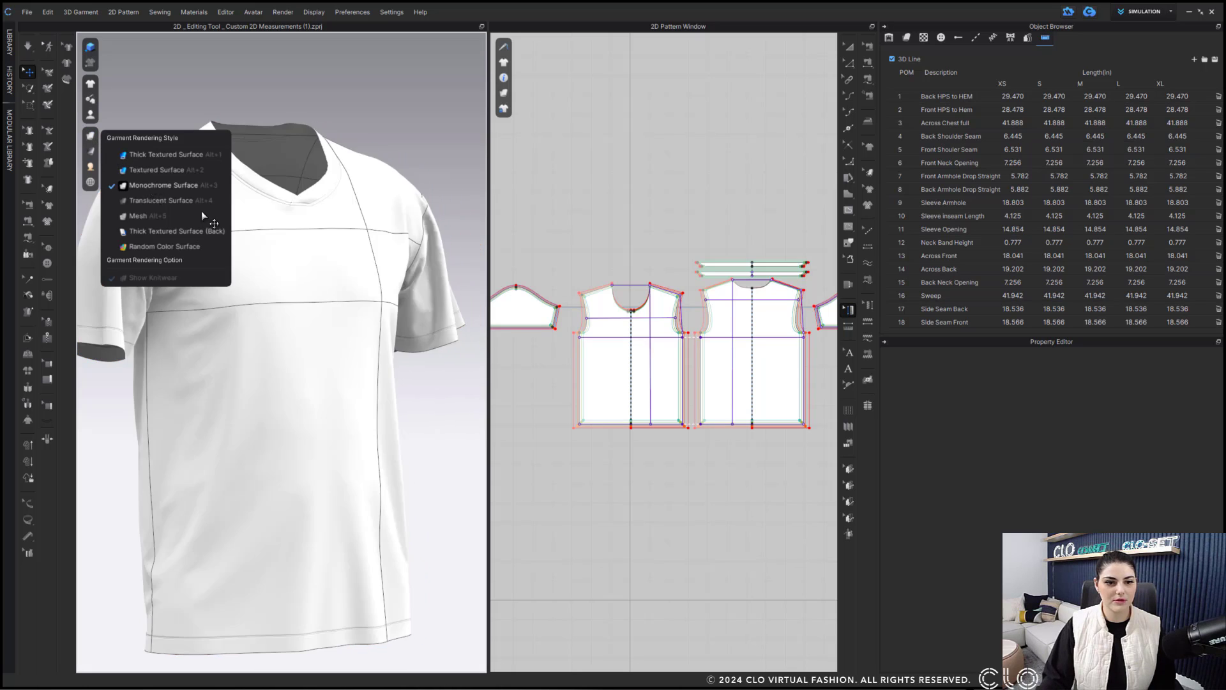
{"action": "right_click_drag", "start_coordinate": [219, 220], "coordinate": [351, 200]}
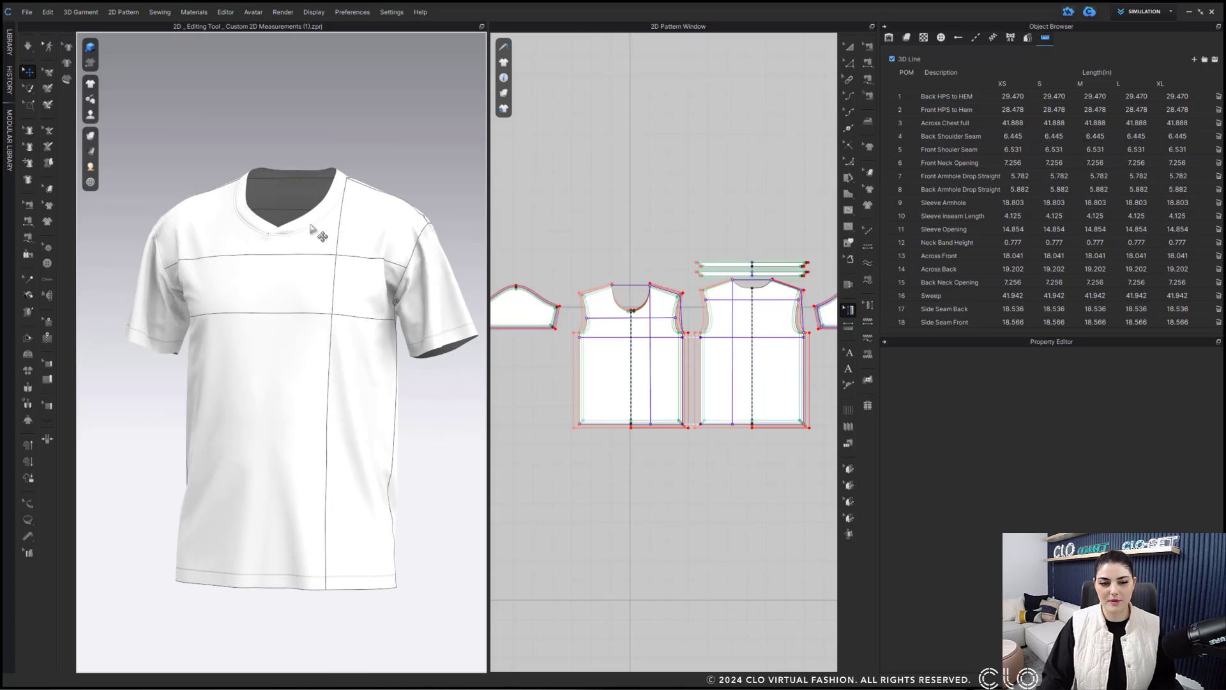
{"action": "key", "text": "2"}
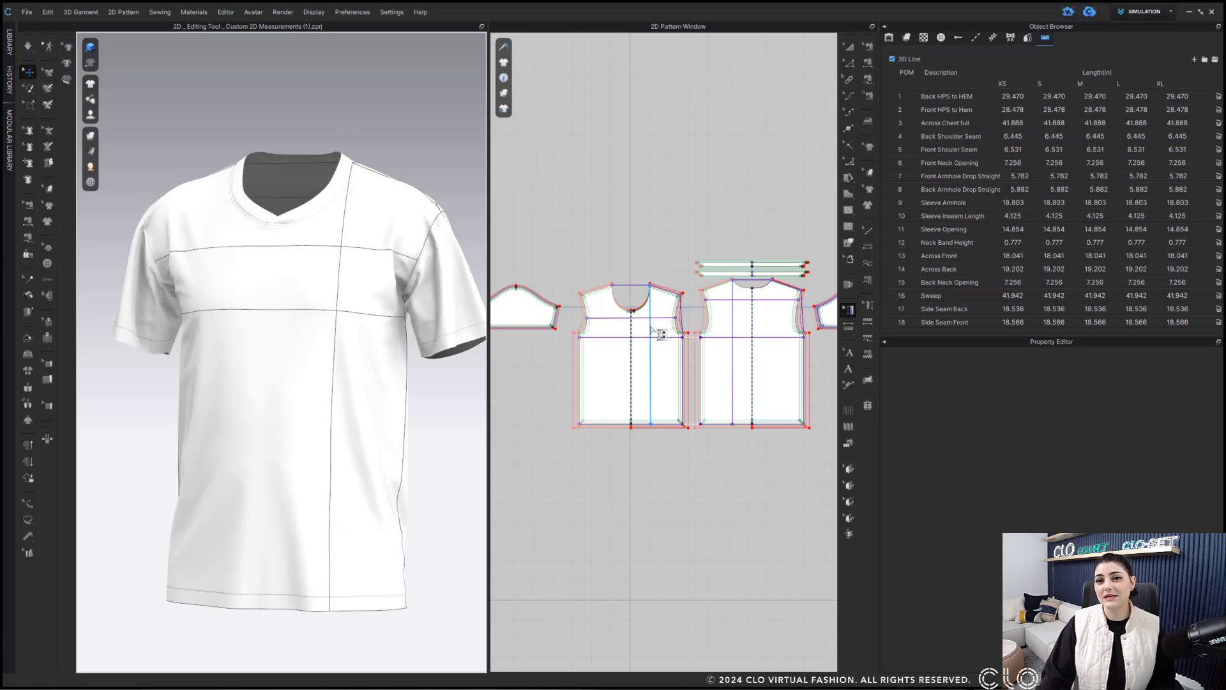
- Select Back HPS to HEM to compare its 3D length (29.470in) against 29.232in
{"action": "left_click", "coordinate": [959, 97]}
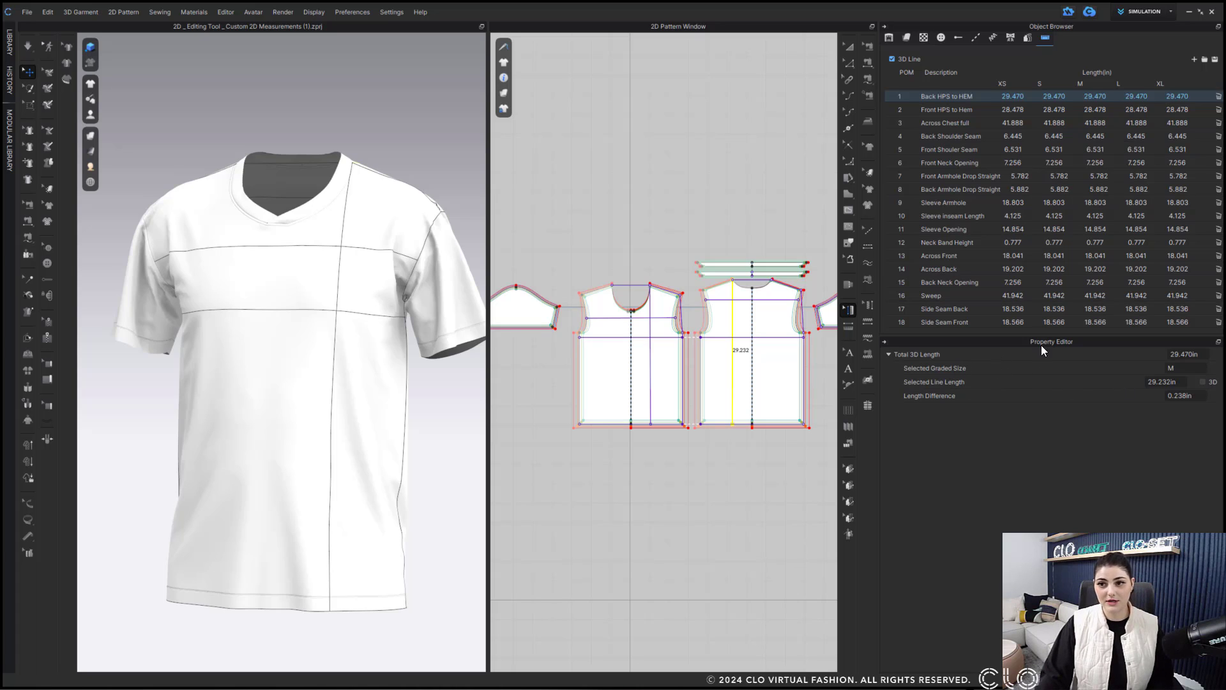
- Compare 3D and 2D lengths for Sleeve Opening, Front and Back Neck Opening, and Side Seam Back
{"action": "left_click", "coordinate": [893, 59]}
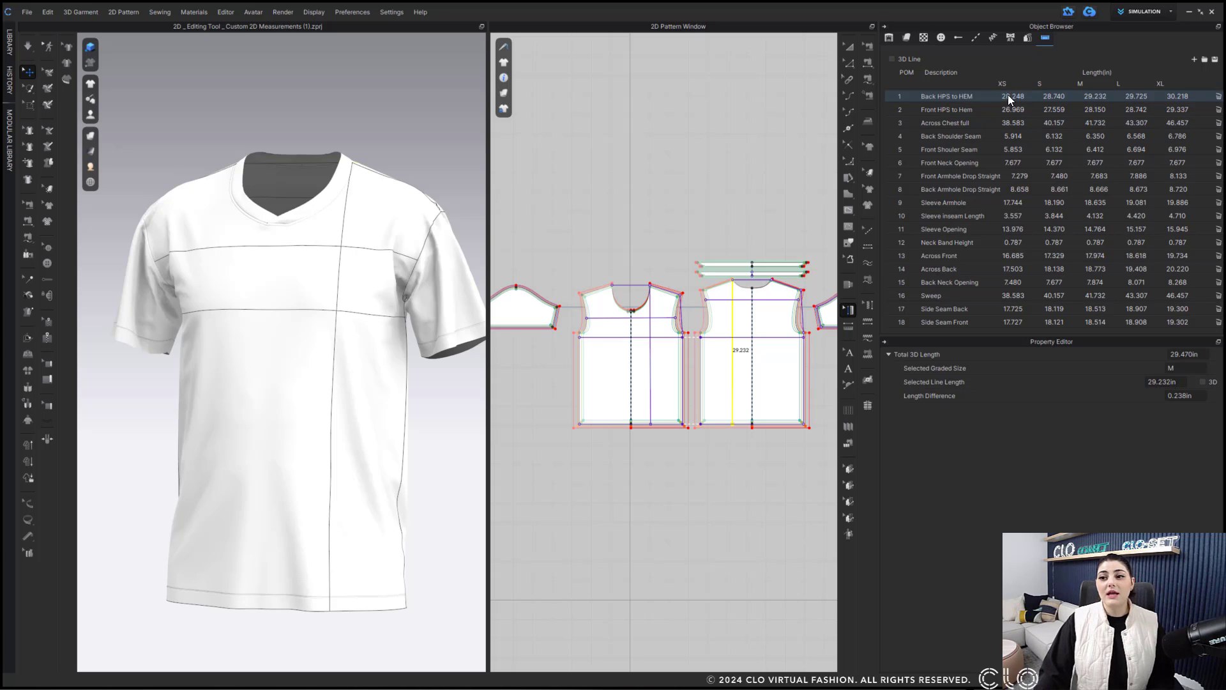
{"action": "left_click", "coordinate": [965, 188]}
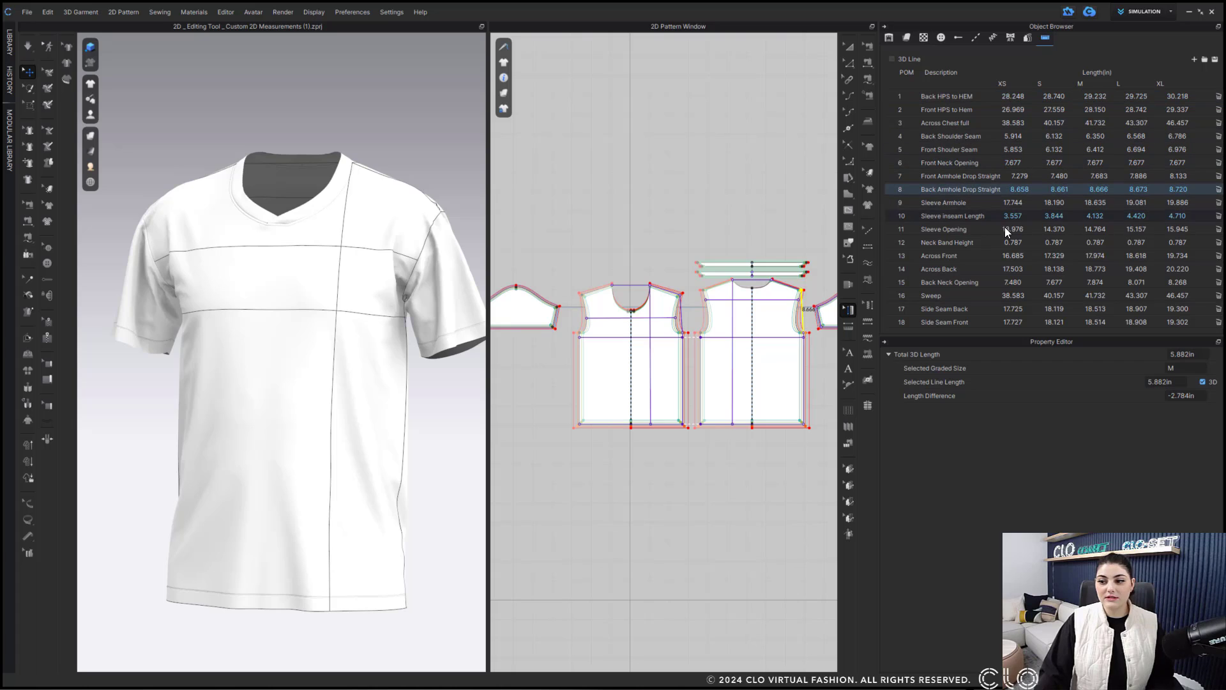
{"action": "left_click", "coordinate": [976, 228]}
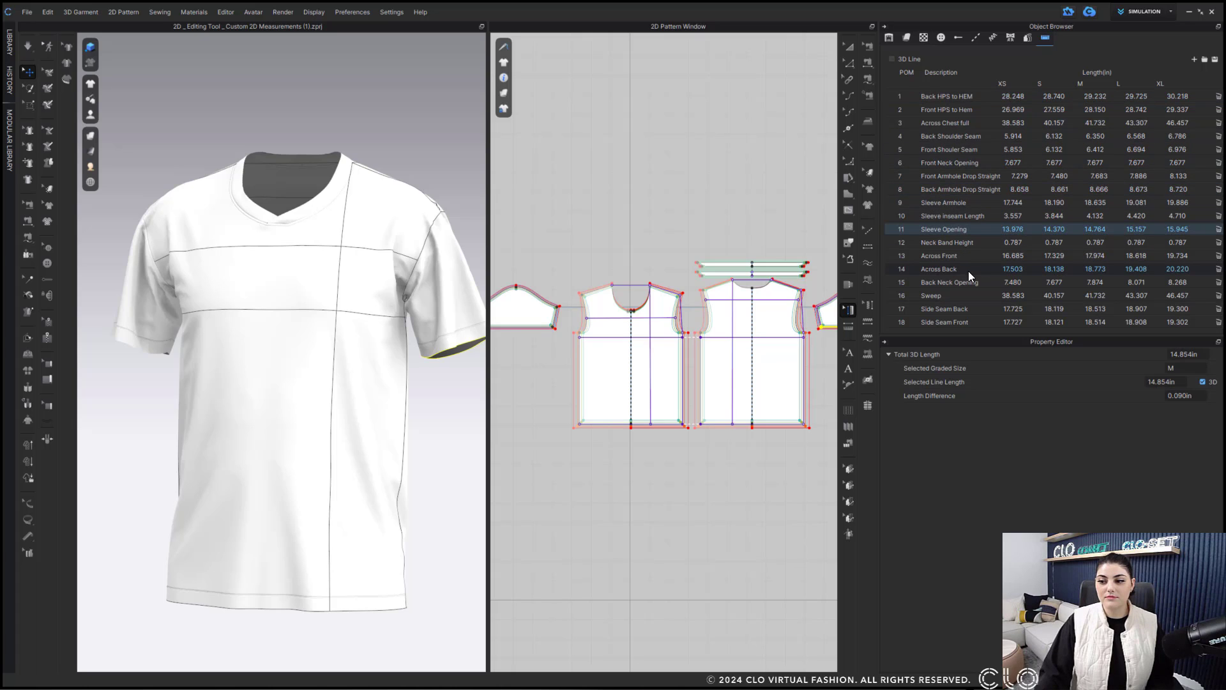
{"action": "left_click", "coordinate": [937, 163]}
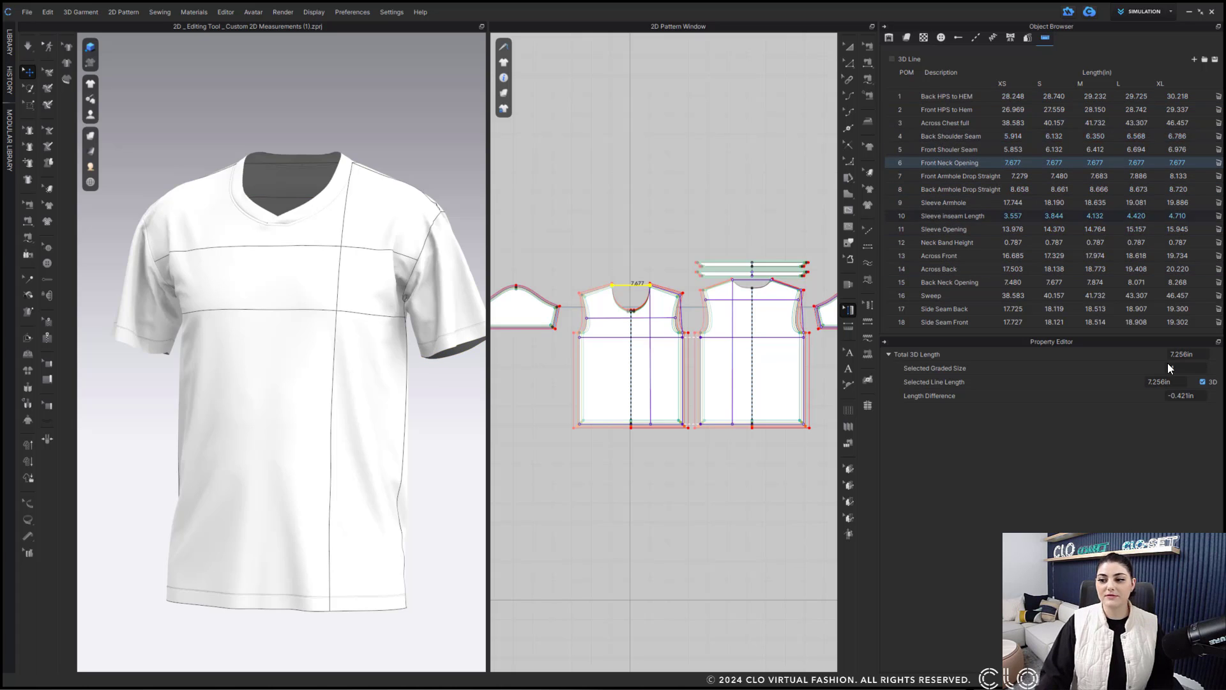
{"action": "left_click", "coordinate": [952, 228]}
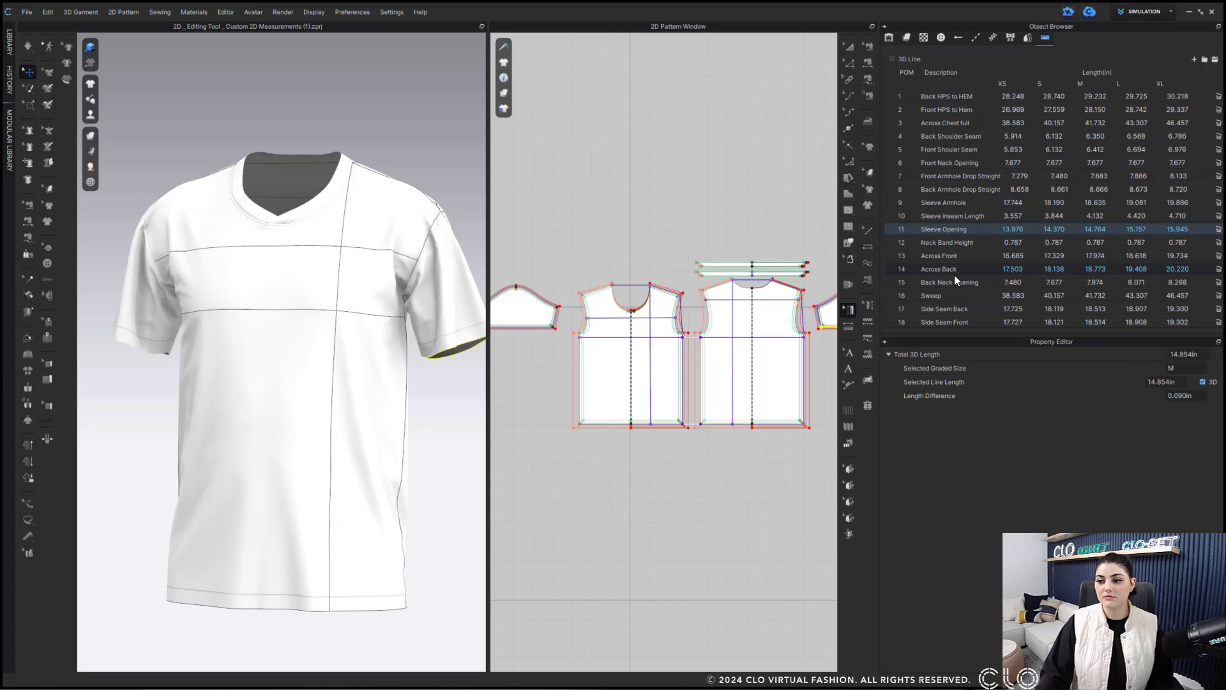
{"action": "left_click", "coordinate": [950, 281]}
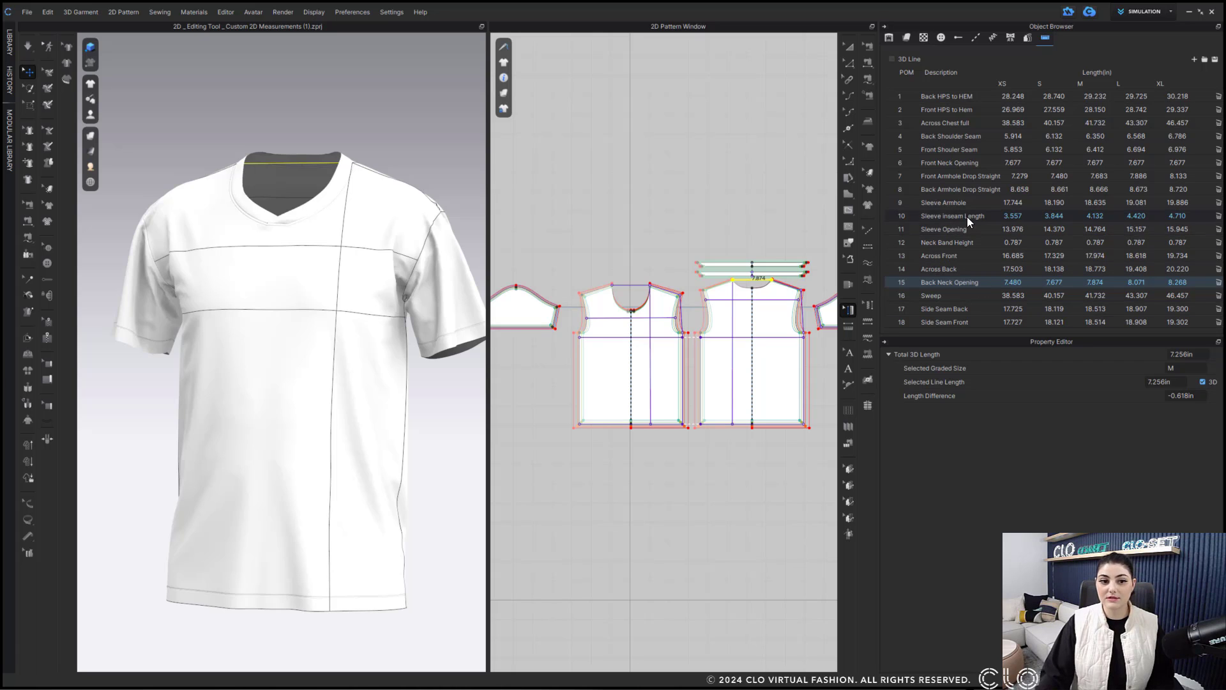
{"action": "left_click", "coordinate": [967, 310]}
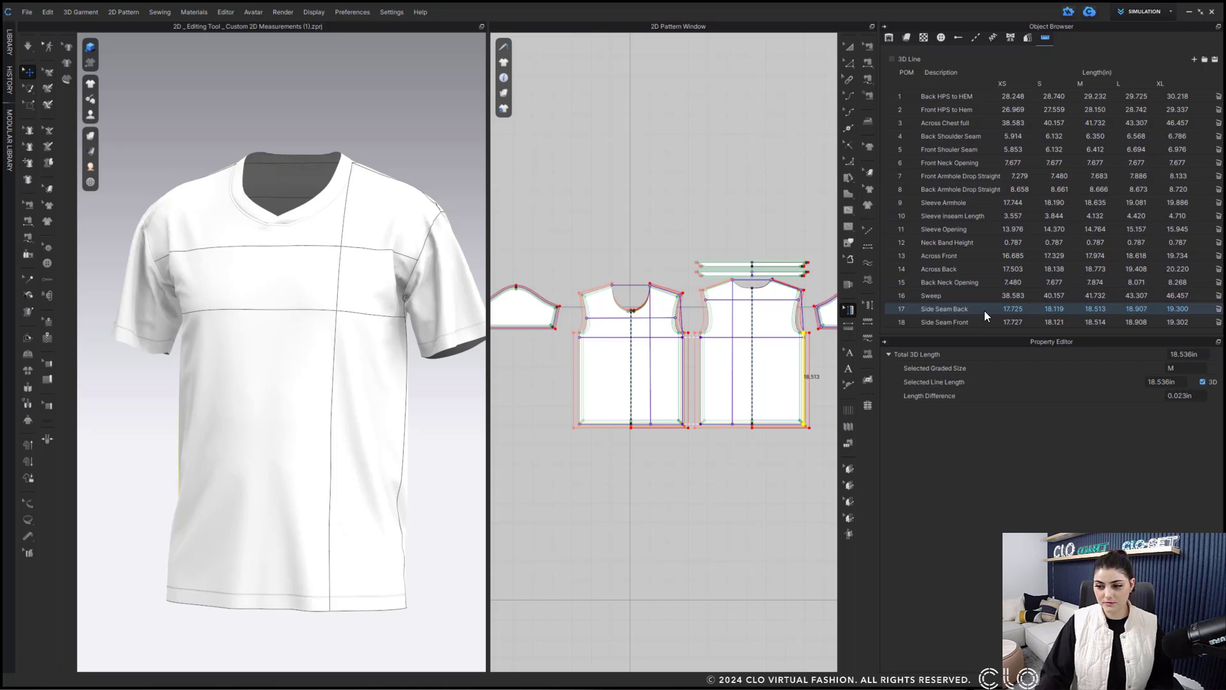
{"action": "left_click", "coordinate": [751, 137]}
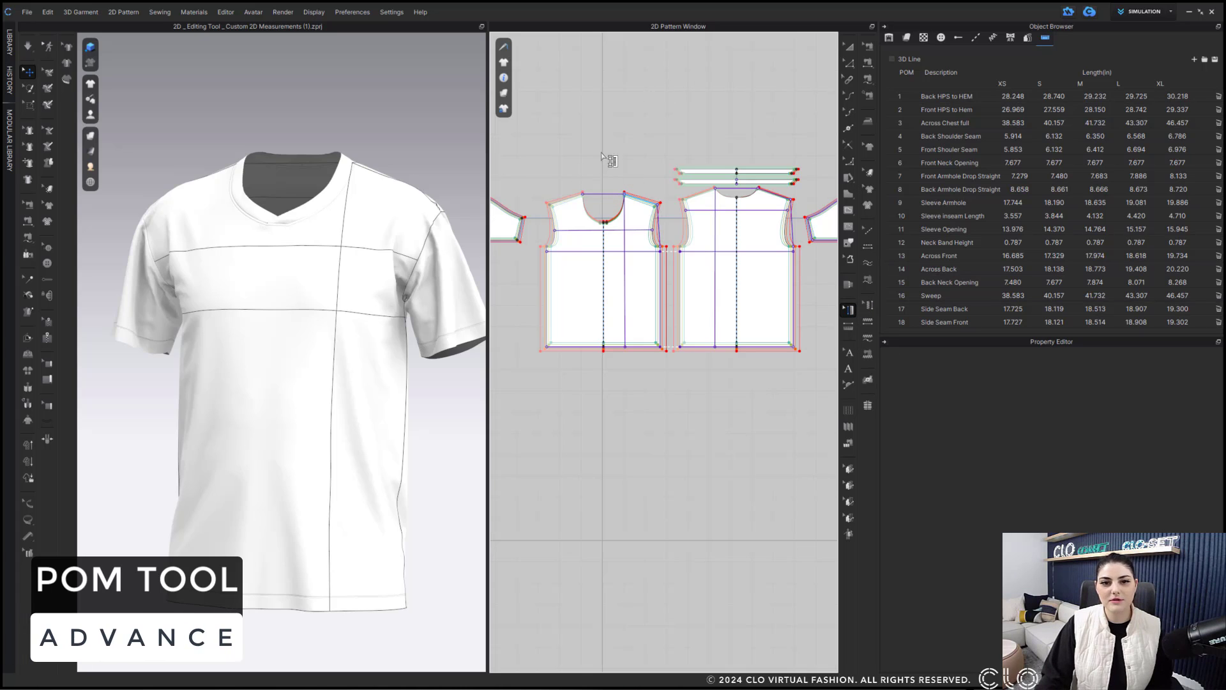
- Hide the grading outlines on the pattern pieces
{"action": "left_click", "coordinate": [504, 63]}
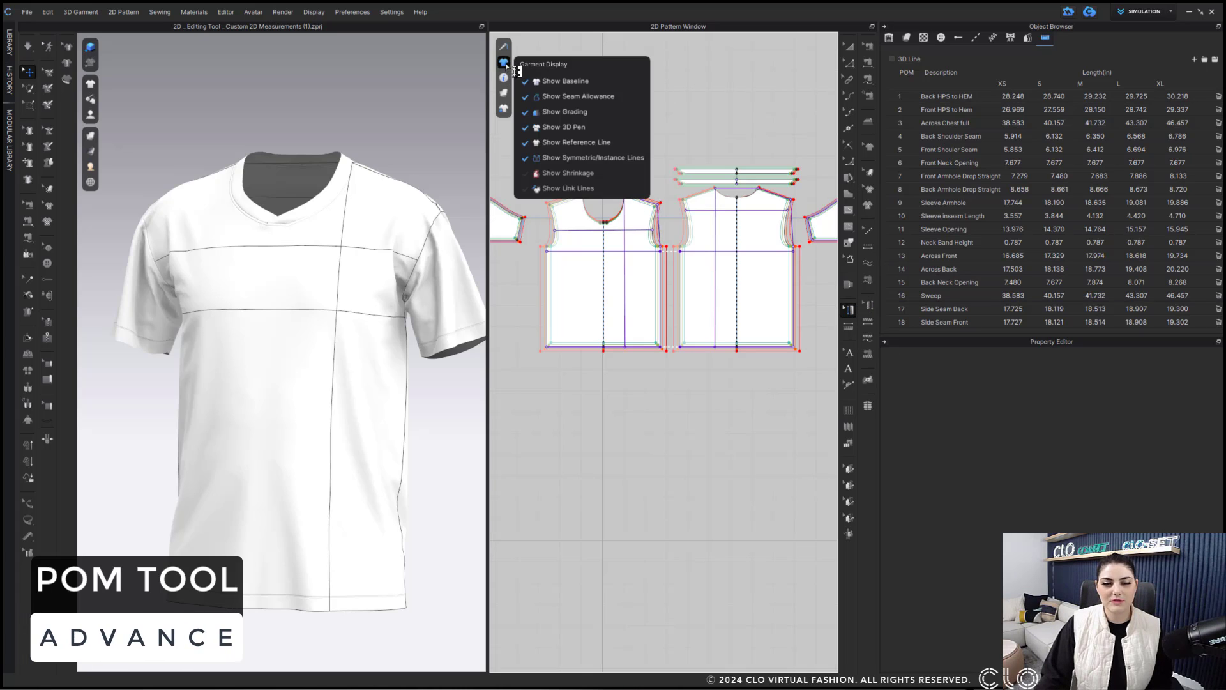
{"action": "left_click", "coordinate": [585, 114]}
{"action": "scroll", "coordinate": [670, 192], "scroll_direction": "up", "scroll_amount": 5}
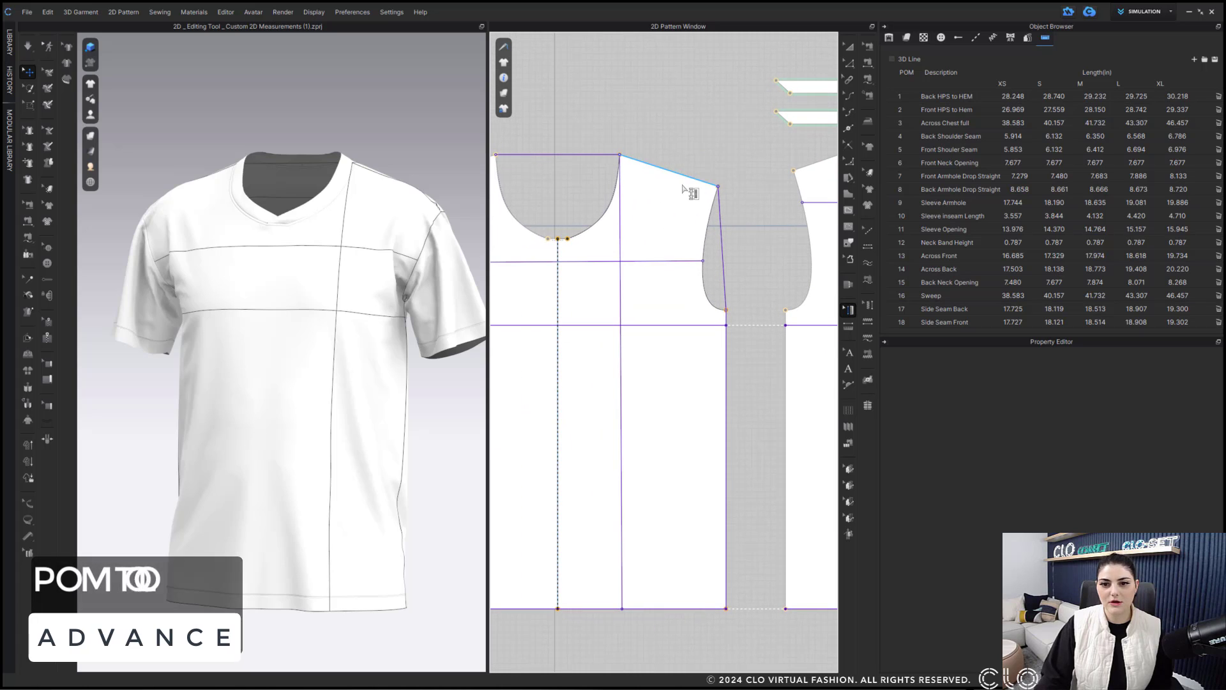
- Change the Front Shoulder Seam POM to X Dist Type, then Y Dist Type
{"action": "left_click", "coordinate": [686, 178]}
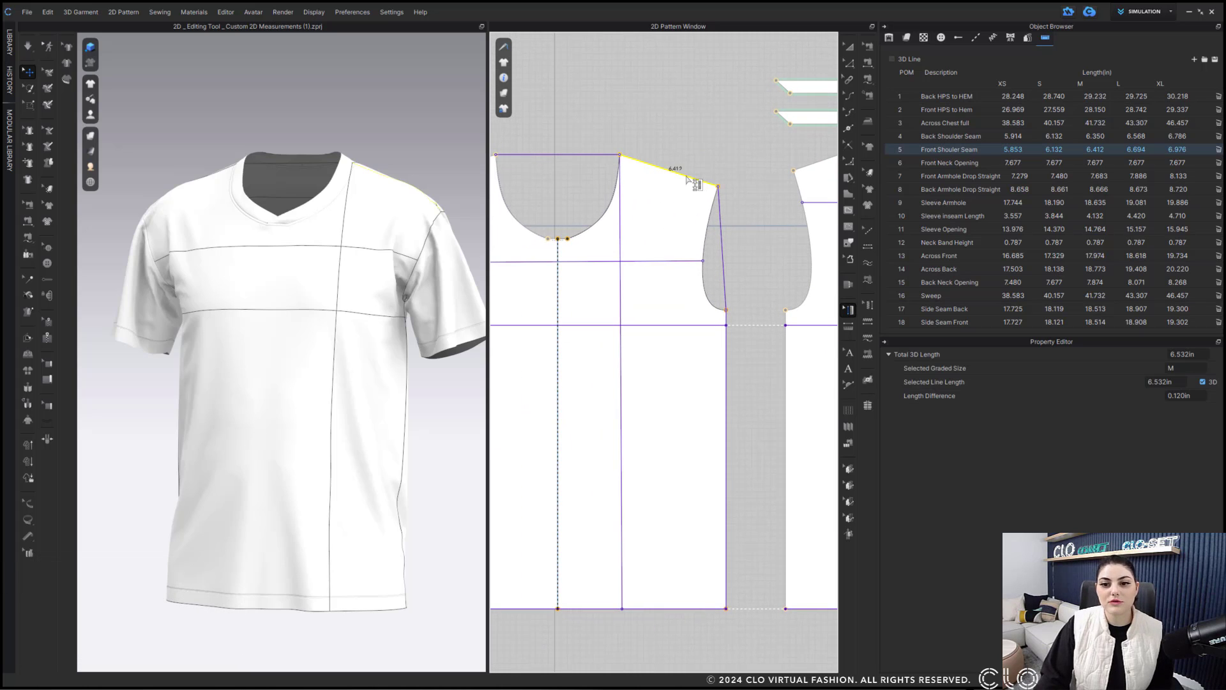
{"action": "right_click", "coordinate": [687, 179]}
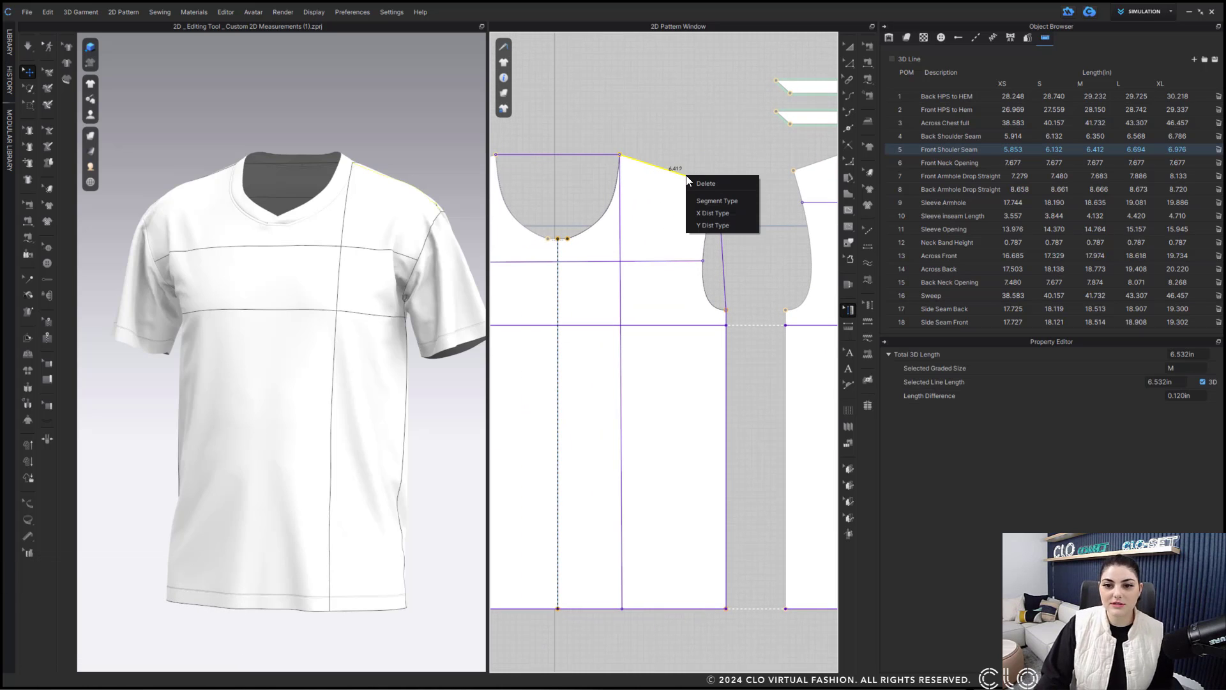
{"action": "left_click", "coordinate": [736, 213]}
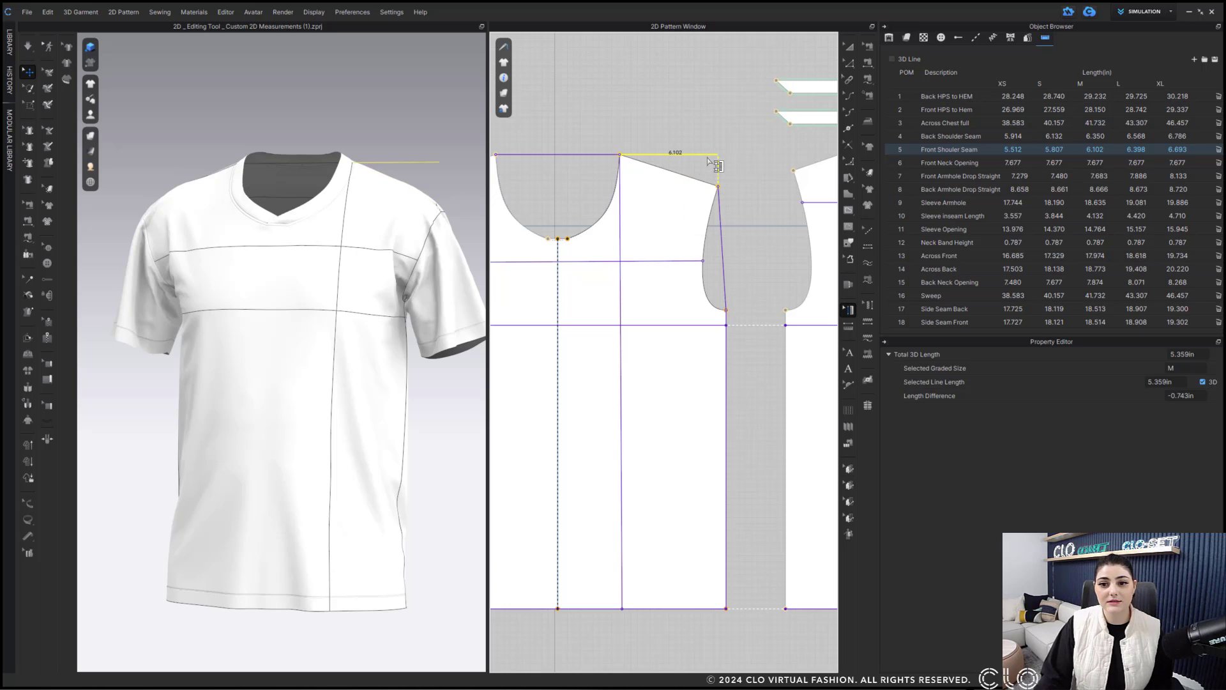
{"action": "right_click", "coordinate": [709, 161]}
{"action": "left_click", "coordinate": [744, 216]}
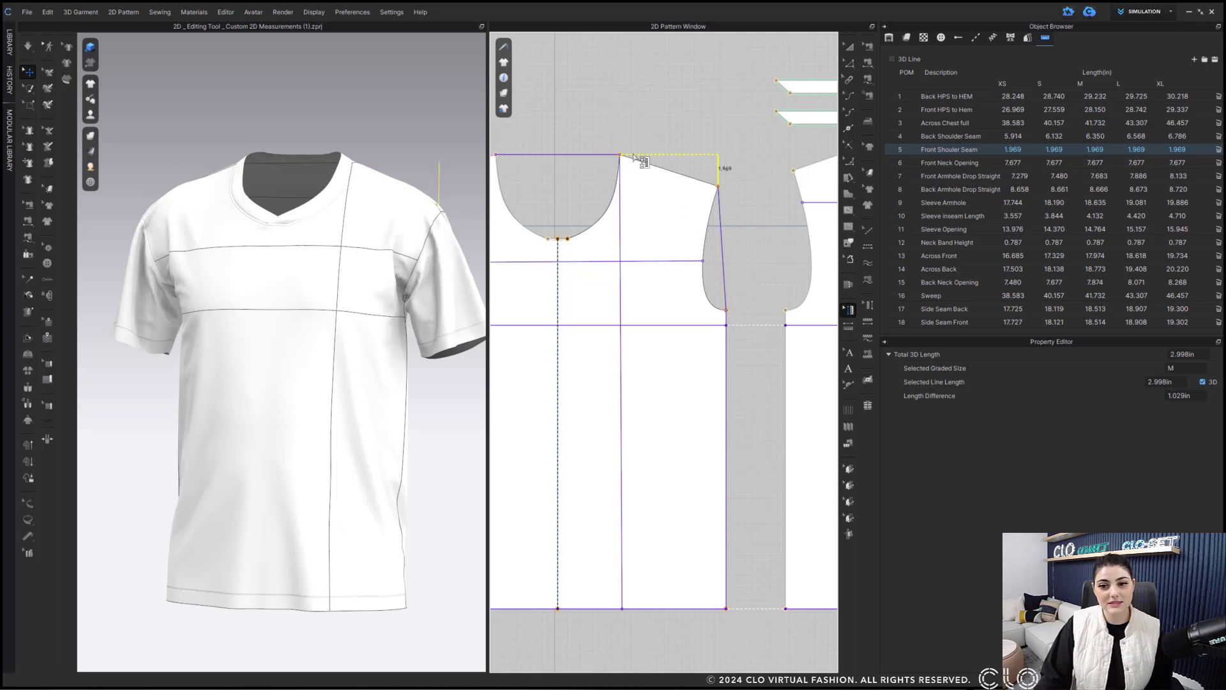
- Set the Front Armhole Drop POM to Segment Type, then back to Straight Type
{"action": "left_click", "coordinate": [722, 249]}
{"action": "right_click", "coordinate": [723, 238]}
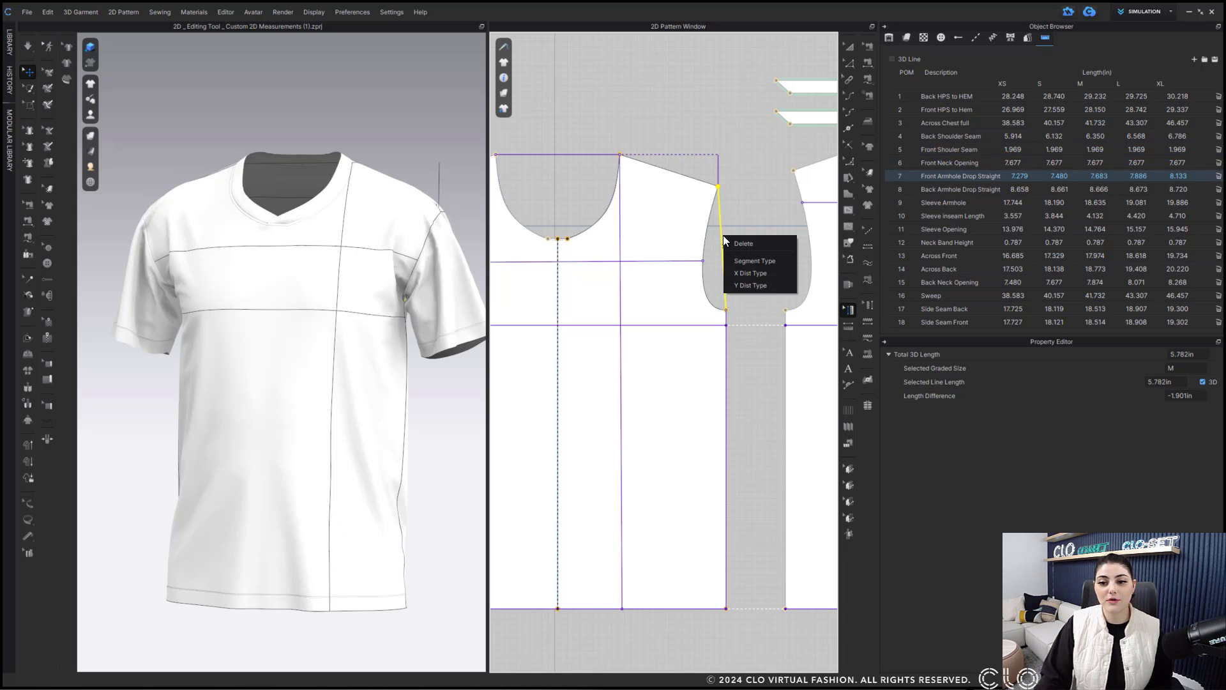
{"action": "left_click", "coordinate": [755, 261]}
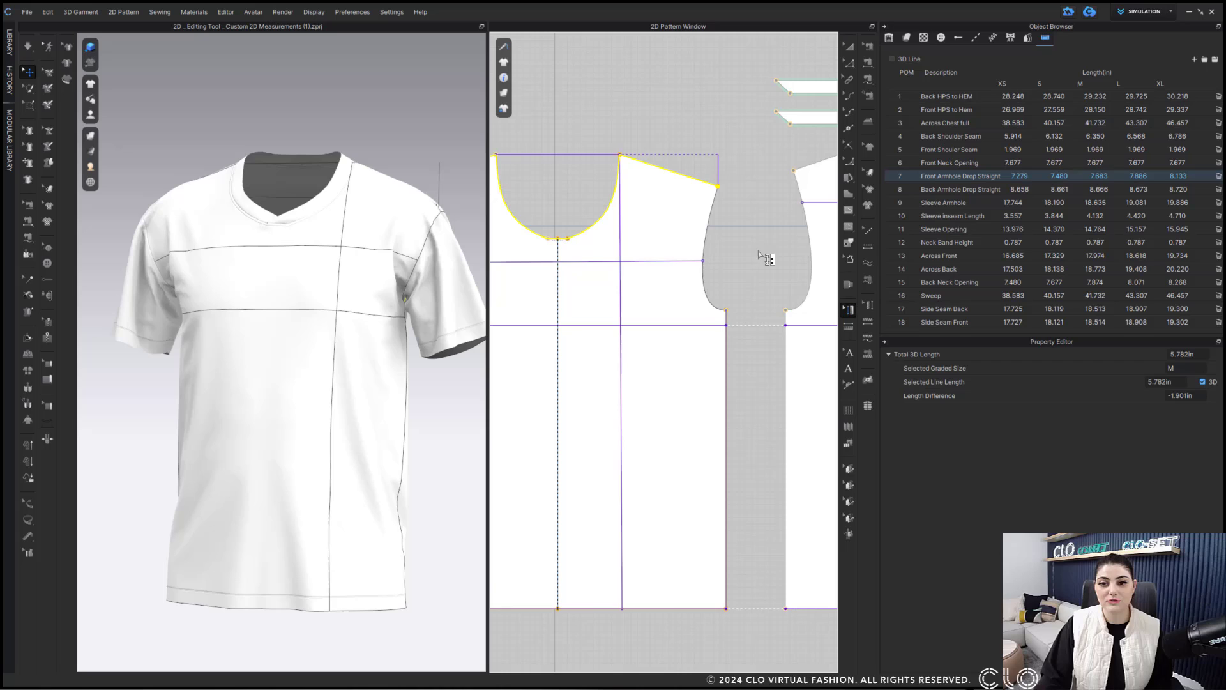
{"action": "right_click", "coordinate": [693, 181]}
{"action": "left_click", "coordinate": [746, 199]}
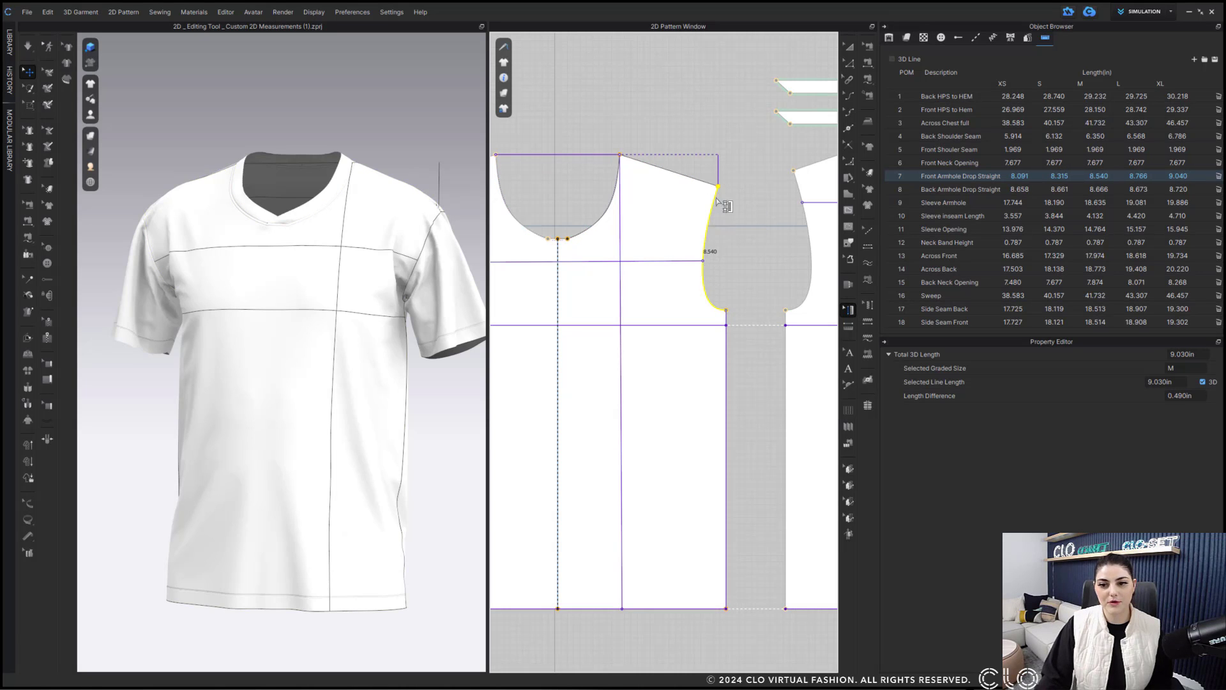
{"action": "right_click", "coordinate": [719, 161]}
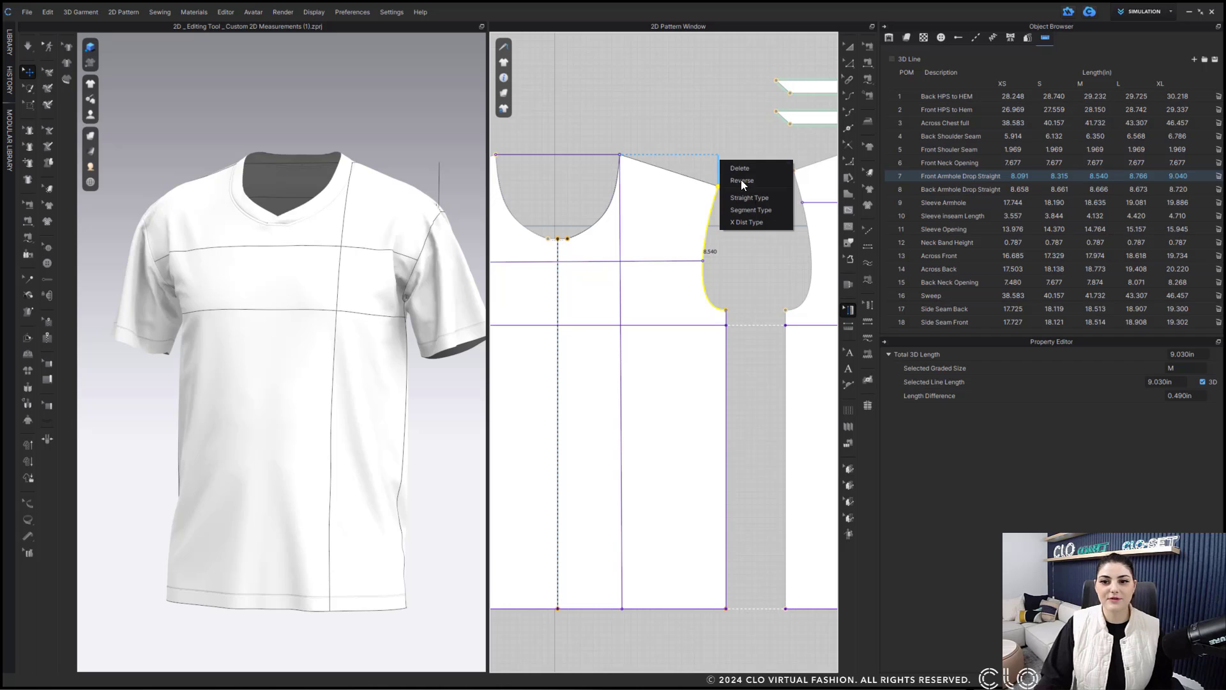
{"action": "left_click", "coordinate": [772, 202]}
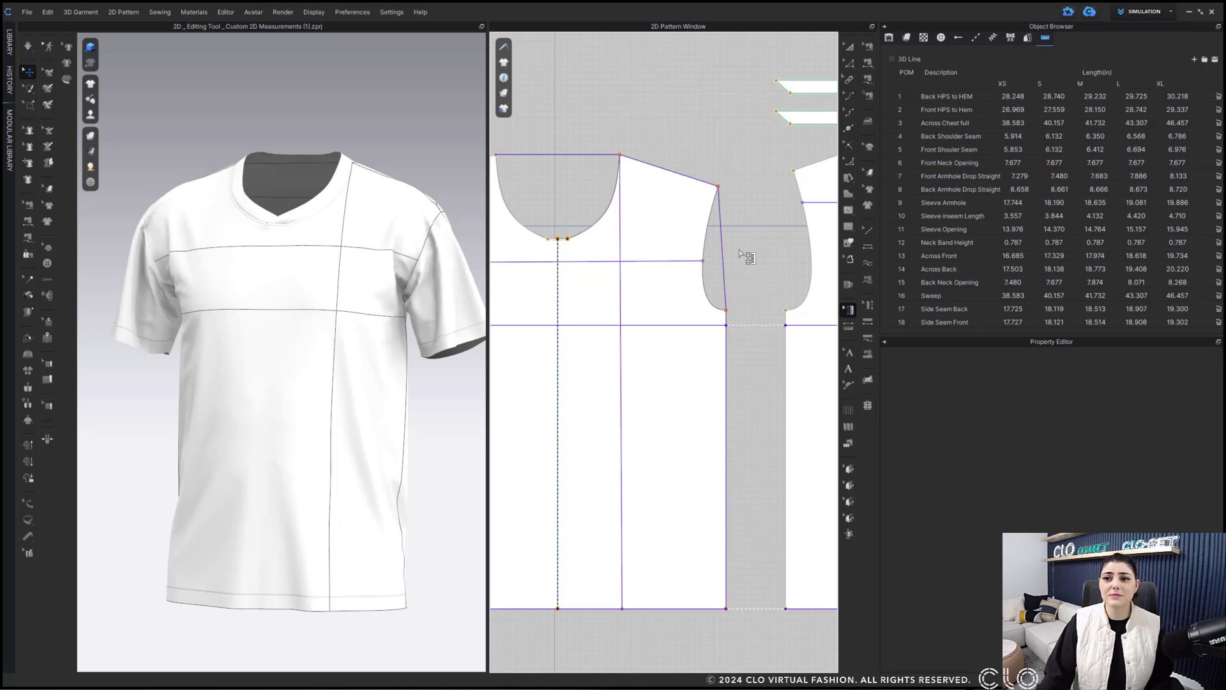
- Zoom out and pan the 2D pattern until the front and back bodice pieces show
{"action": "scroll", "coordinate": [739, 251], "scroll_direction": "down", "scroll_amount": 3}
{"action": "middle_click_drag", "start_coordinate": [739, 251], "coordinate": [639, 234]}
{"action": "scroll", "coordinate": [613, 217], "scroll_direction": "down", "scroll_amount": 2}
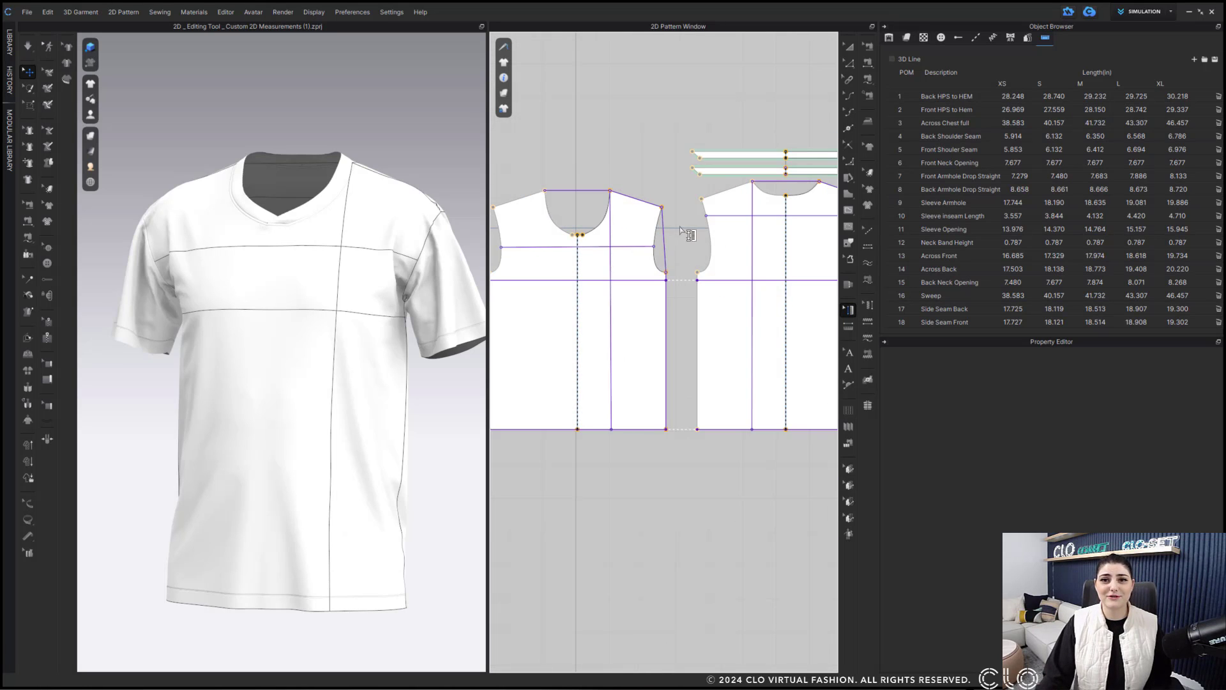